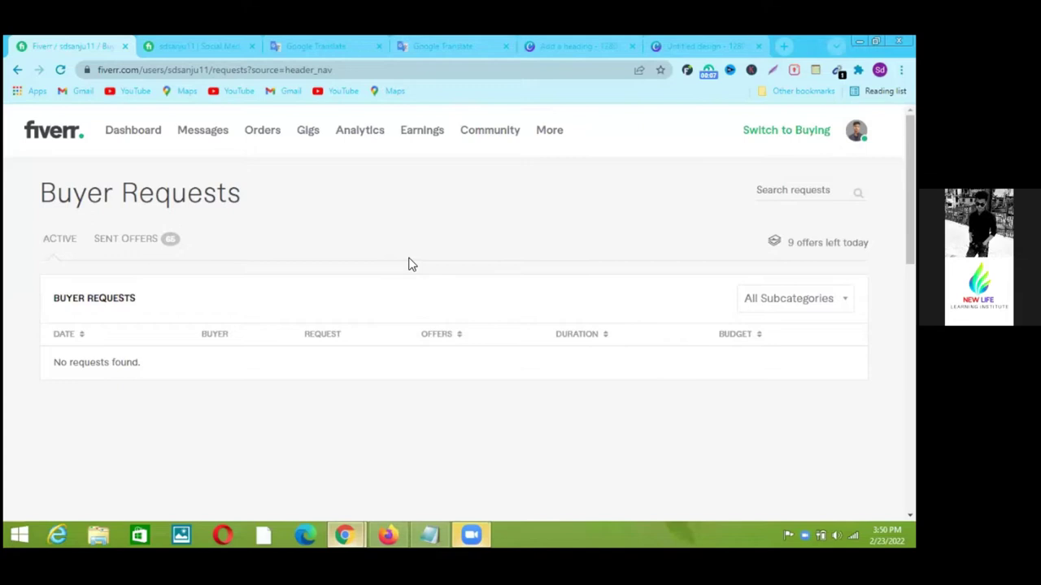
# Refresh the buyer requests and open the in-progress custom order from the list of priority orders
pyautogui.press('F5')
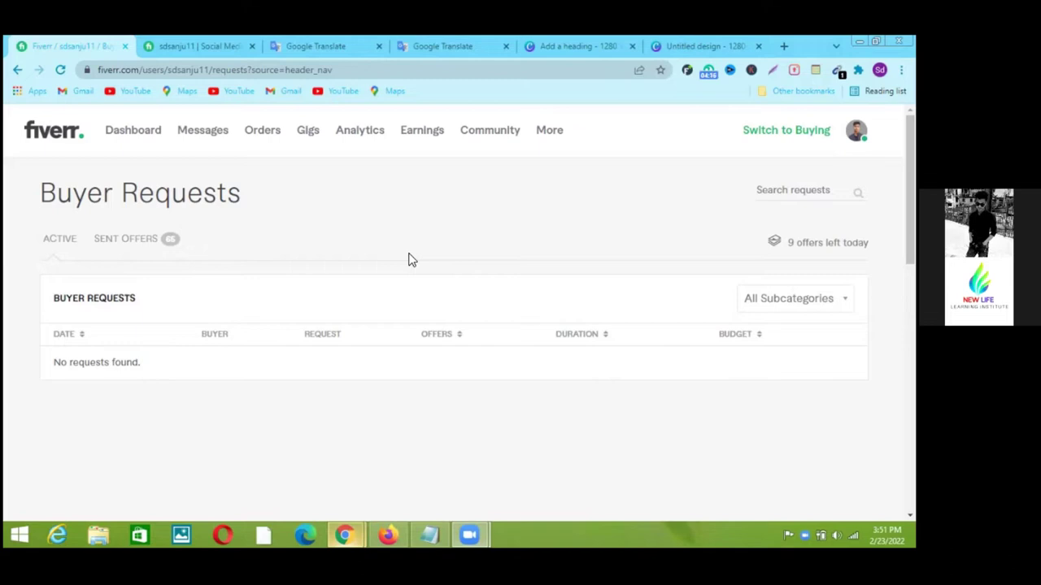
pyautogui.click(264, 135)
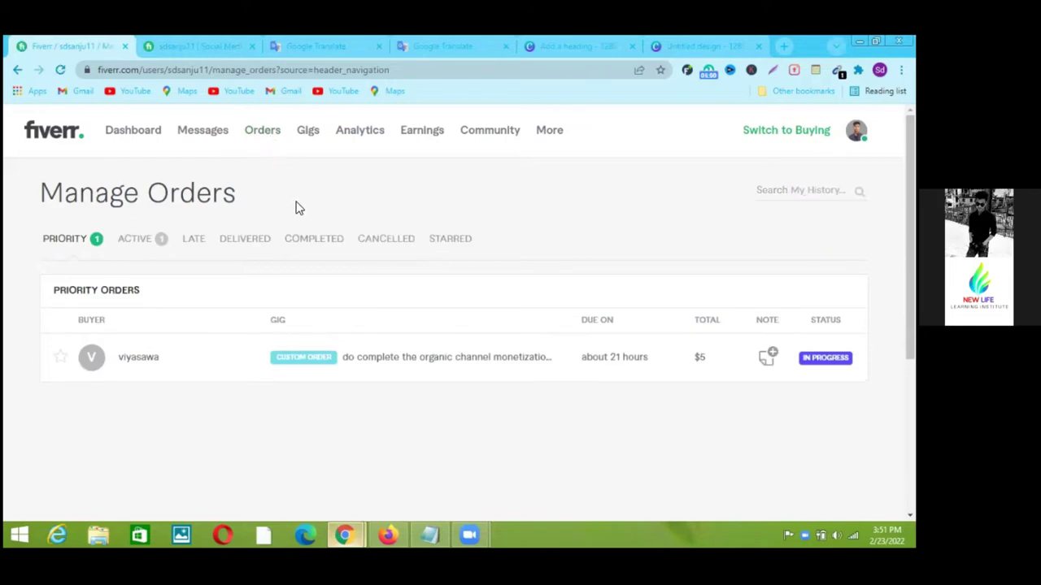
pyautogui.click(372, 362)
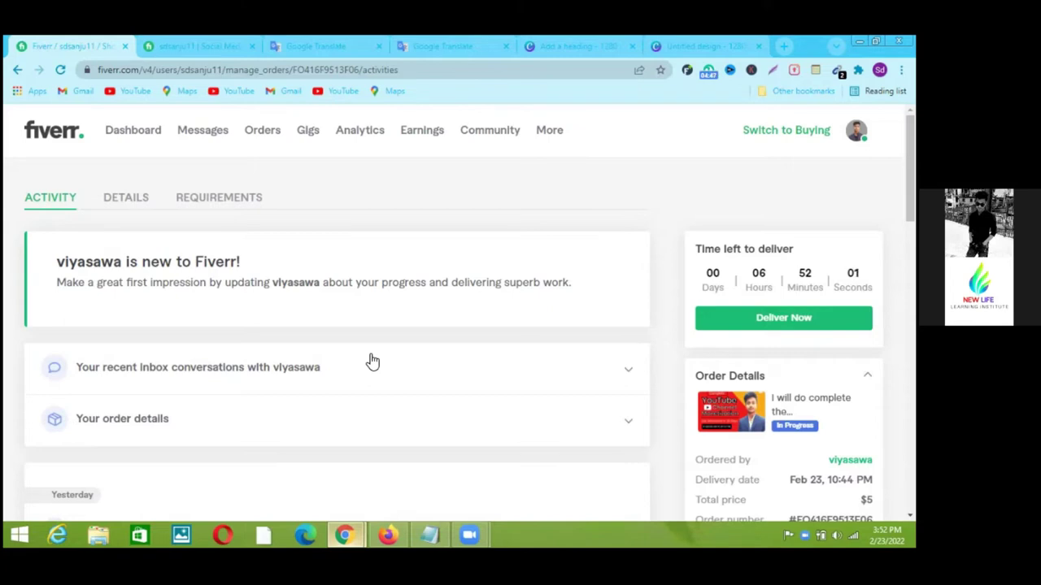
# Examine the order's activity page, including the buyer's requirements, the attached file and the order timeline
pyautogui.scroll(-3, 372, 361)
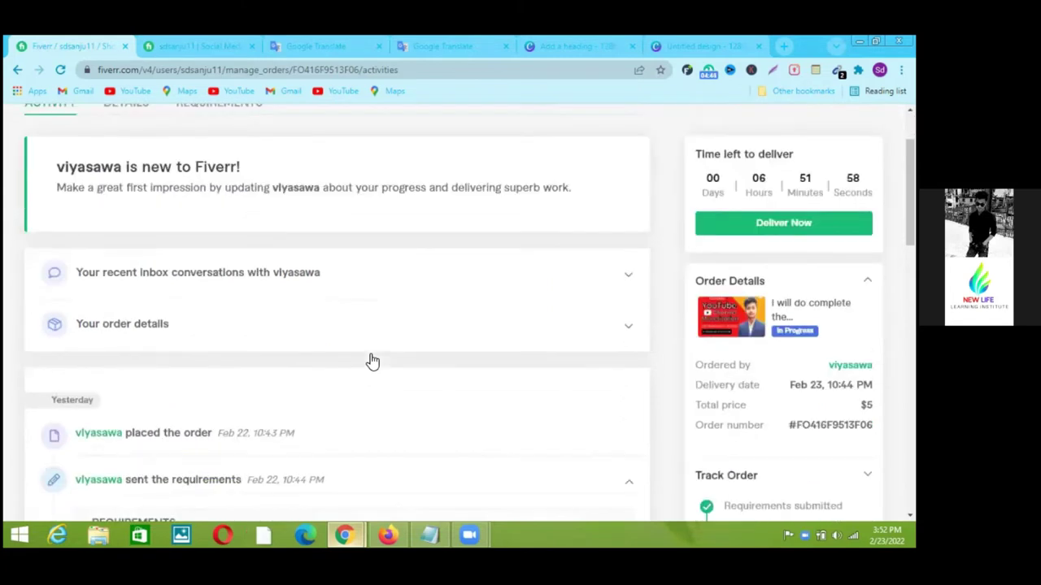
pyautogui.scroll(-7, 341, 361)
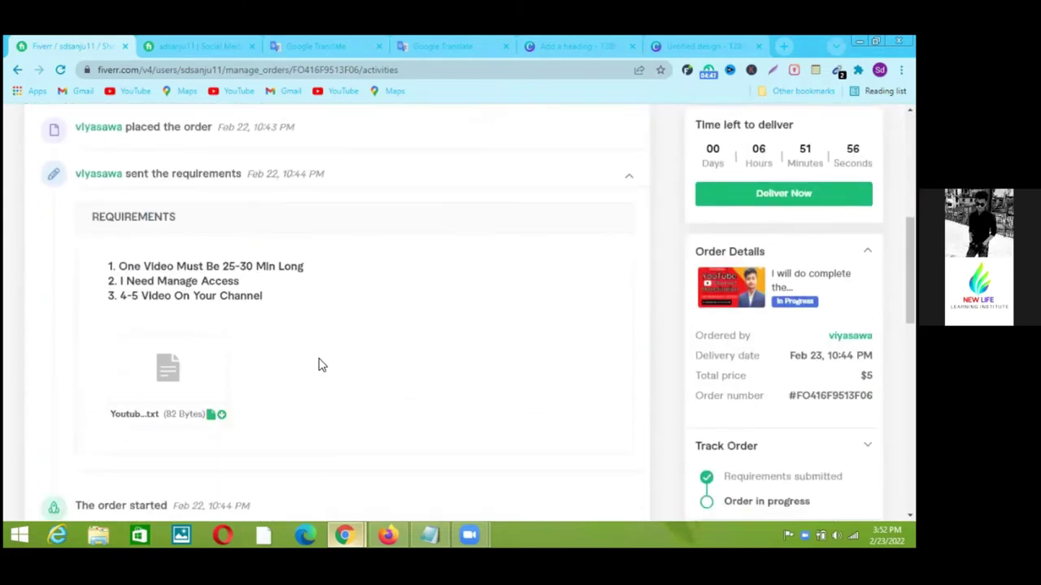
pyautogui.scroll(-1, 317, 365)
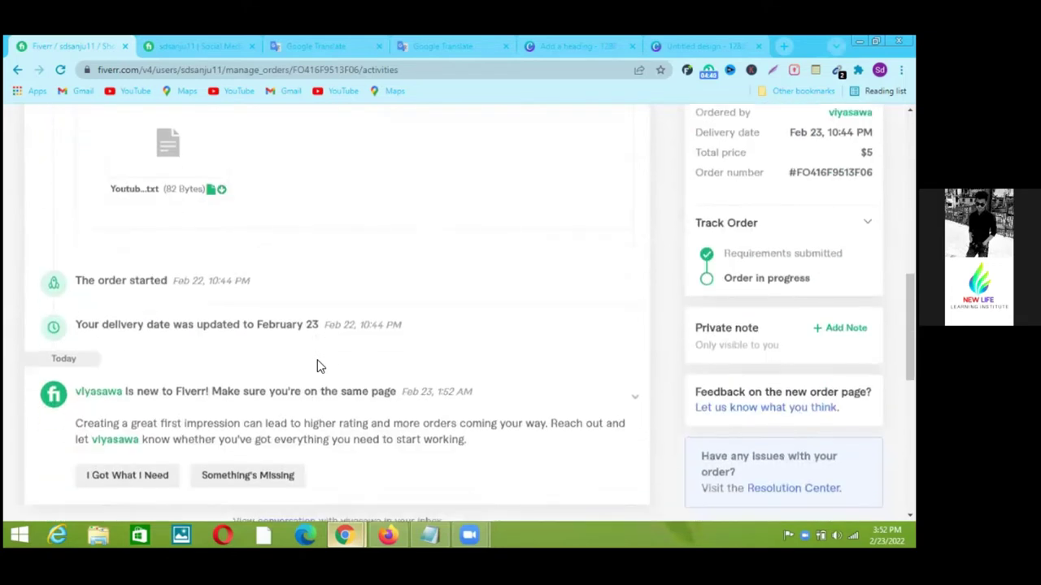
pyautogui.scroll(-2, 317, 366)
pyautogui.scroll(2, 317, 366)
pyautogui.scroll(-5, 317, 365)
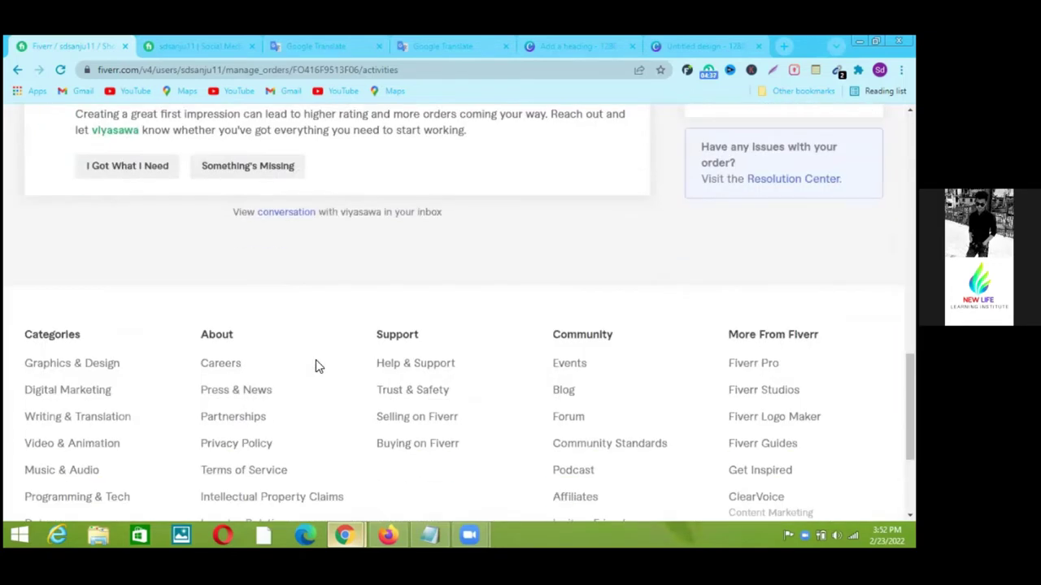
pyautogui.scroll(1, 316, 365)
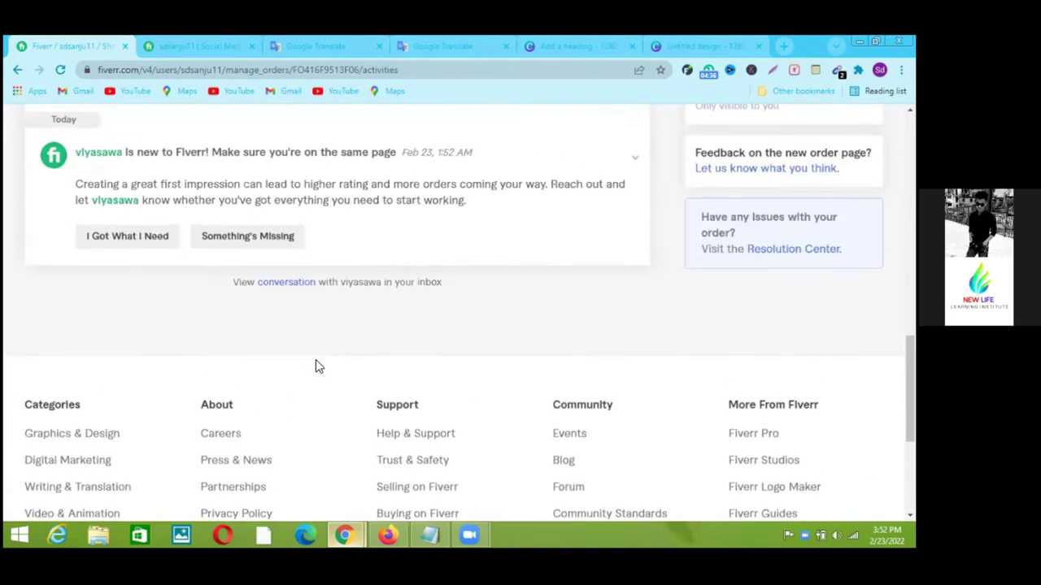
pyautogui.scroll(6, 317, 365)
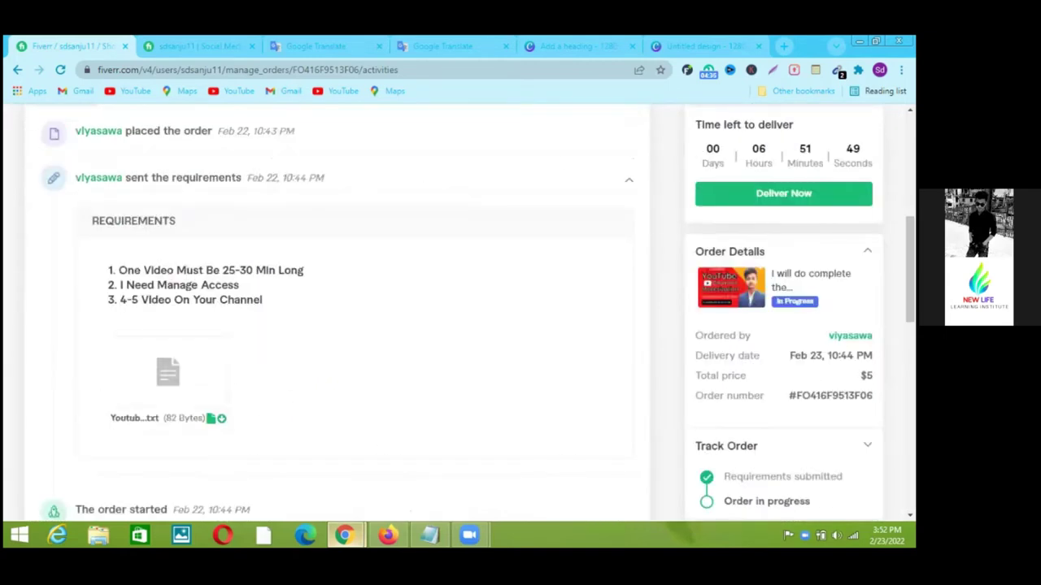
# Start delivering the order and begin the delivery description with "Dear sir, I am very happy to do your job and I have done"
pyautogui.click(768, 196)
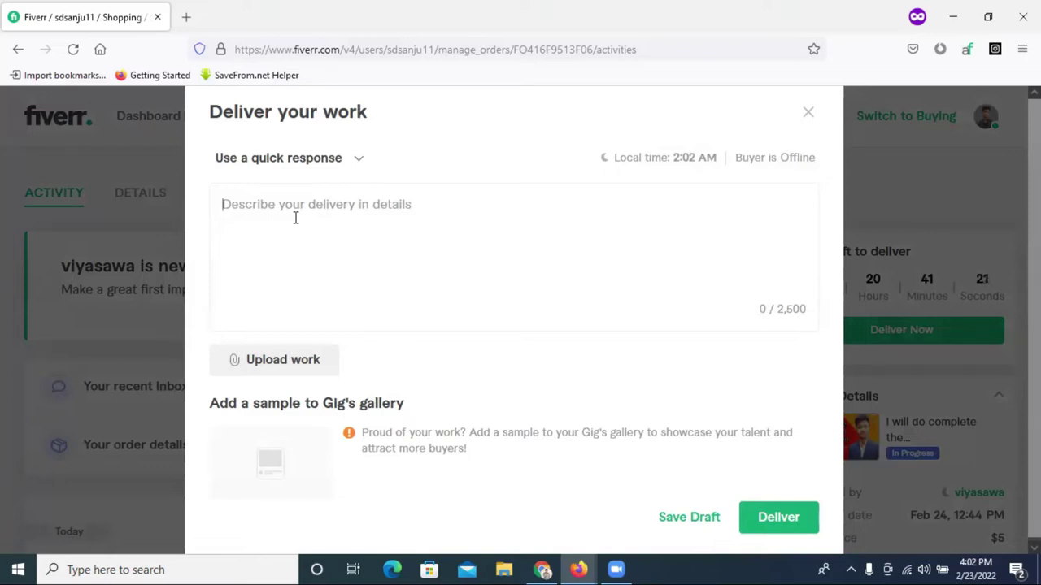
pyautogui.write('Dear')
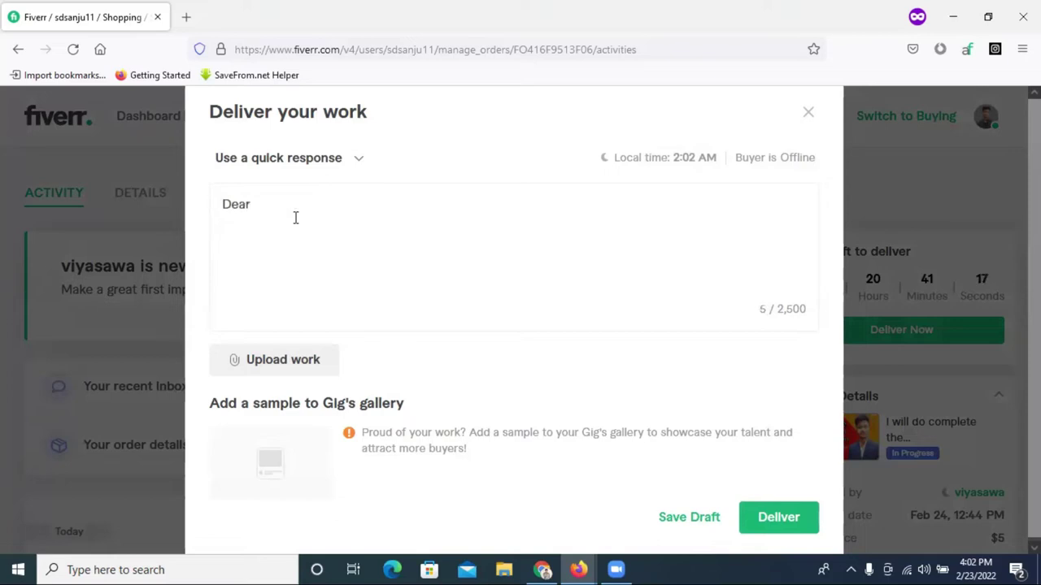
pyautogui.write(' sir,')
pyautogui.press('Return')
pyautogui.write('I am very happ')
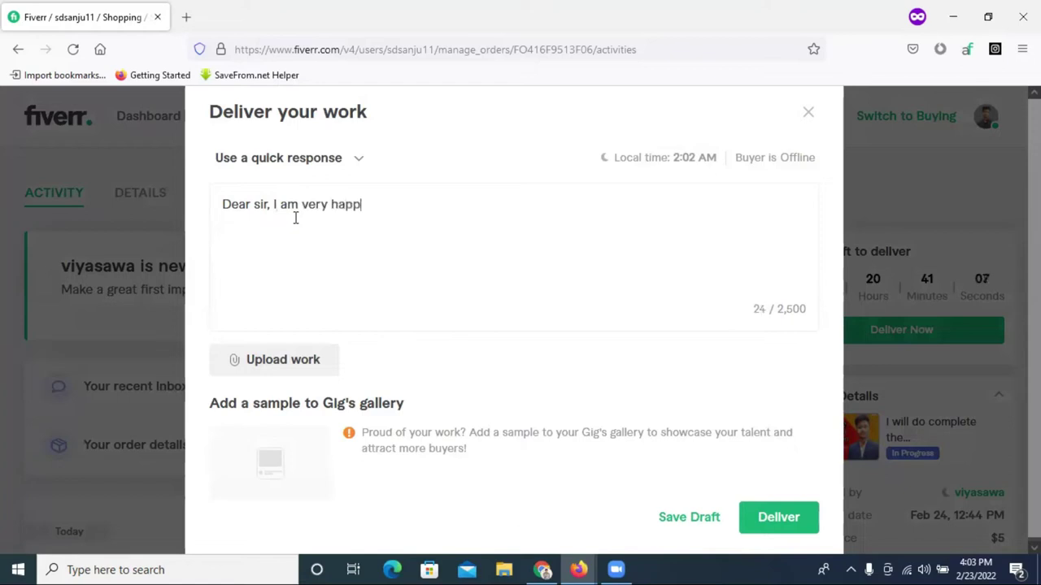
pyautogui.write('y to do your job and ')
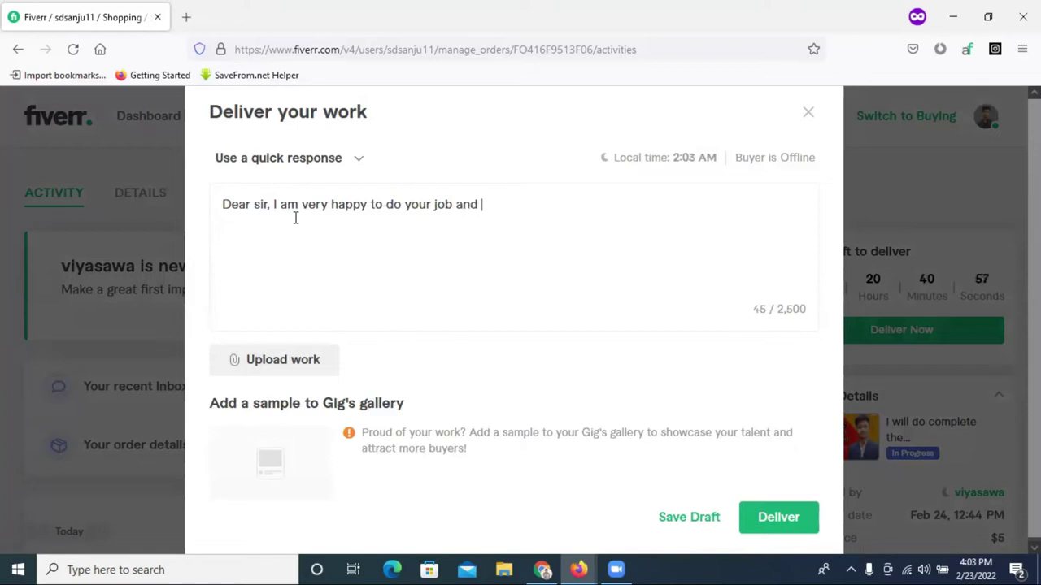
pyautogui.write('I have done ')
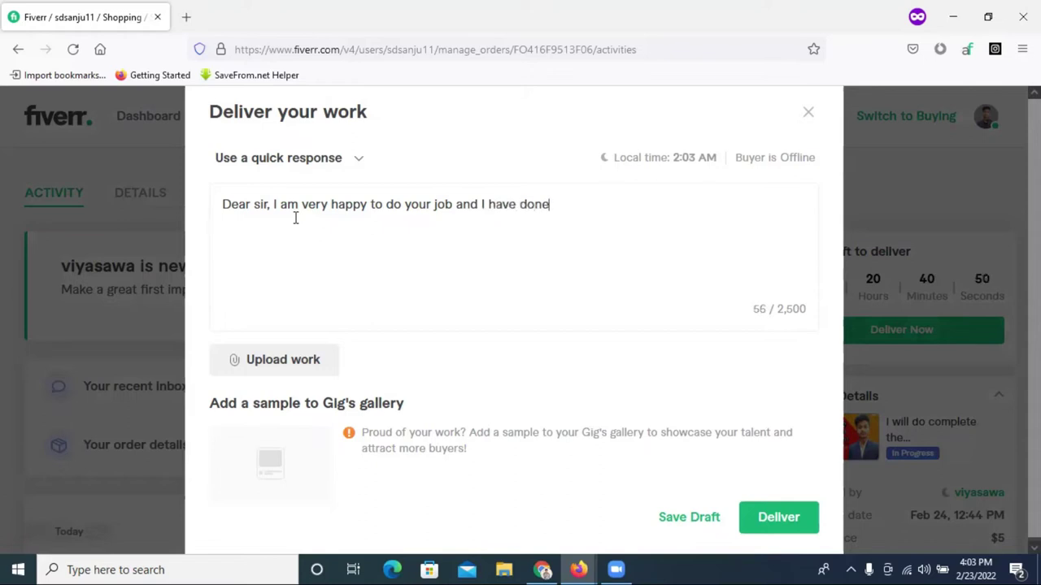
# Continue the delivery description with "your work very well"
pyautogui.write('your jo')
pyautogui.press('BackSpace')
pyautogui.press('BackSpace')
pyautogui.write('work b')
pyautogui.press('BackSpace')
pyautogui.write('very ')
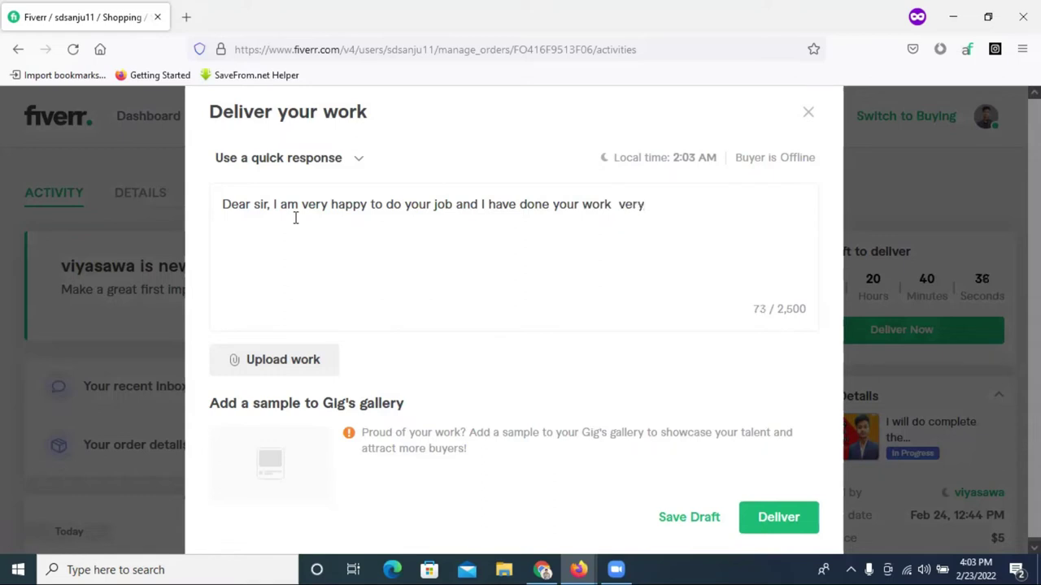
pyautogui.write('w')
pyautogui.write('e')
# End the first sentence with a full stop and add "Hope you are satisfied with my work and" to the delivery description
pyautogui.write('. Hope ')
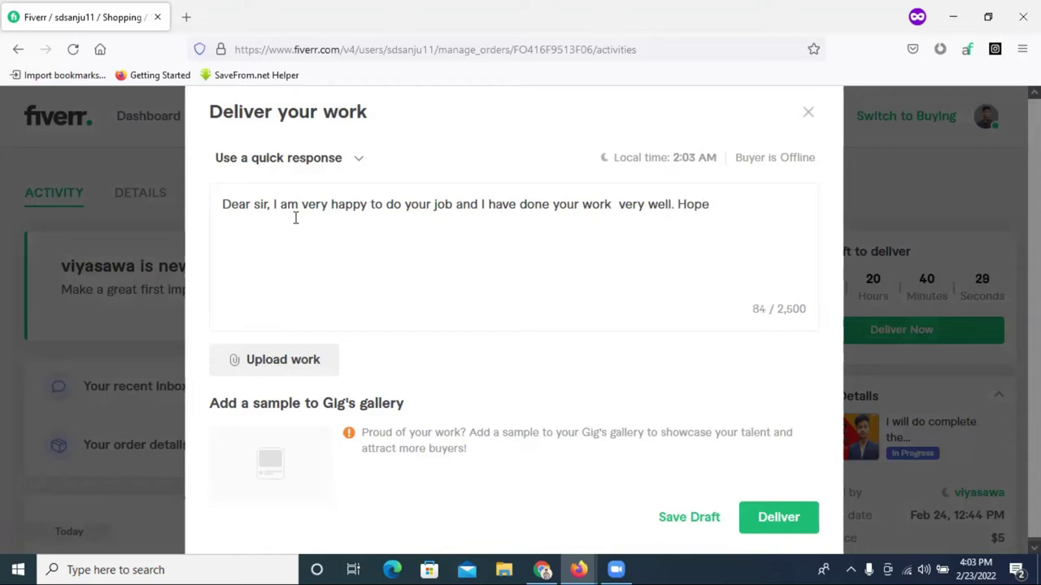
pyautogui.write('you')
pyautogui.write('are sati')
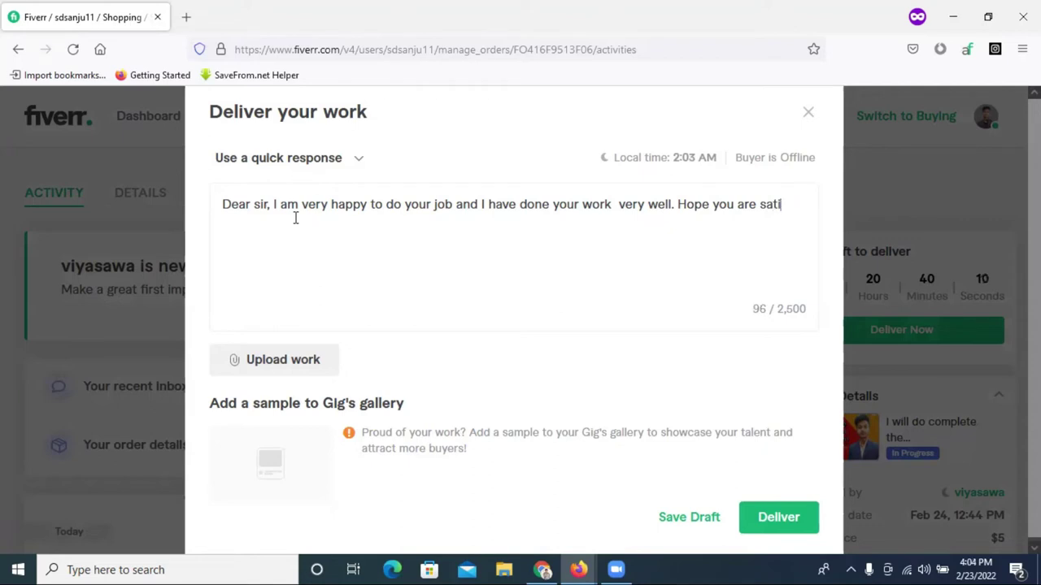
pyautogui.write('sfied with ')
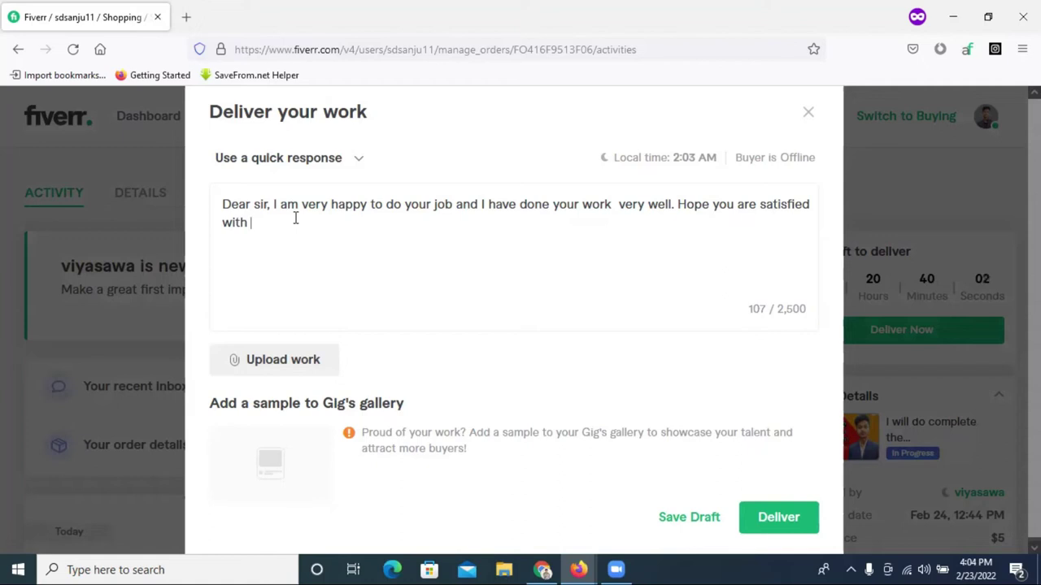
pyautogui.write('my ')
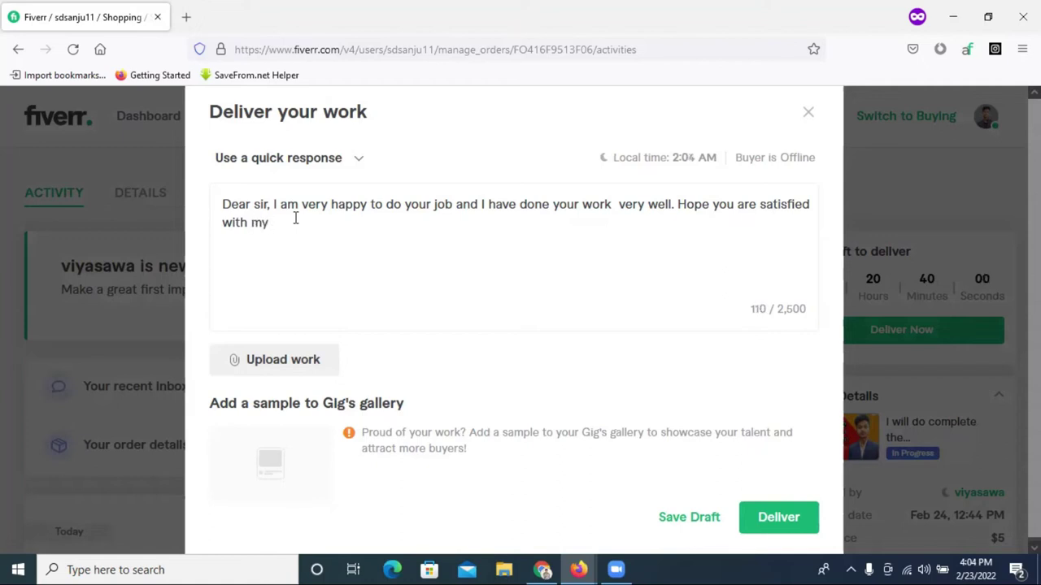
pyautogui.write('work and m')
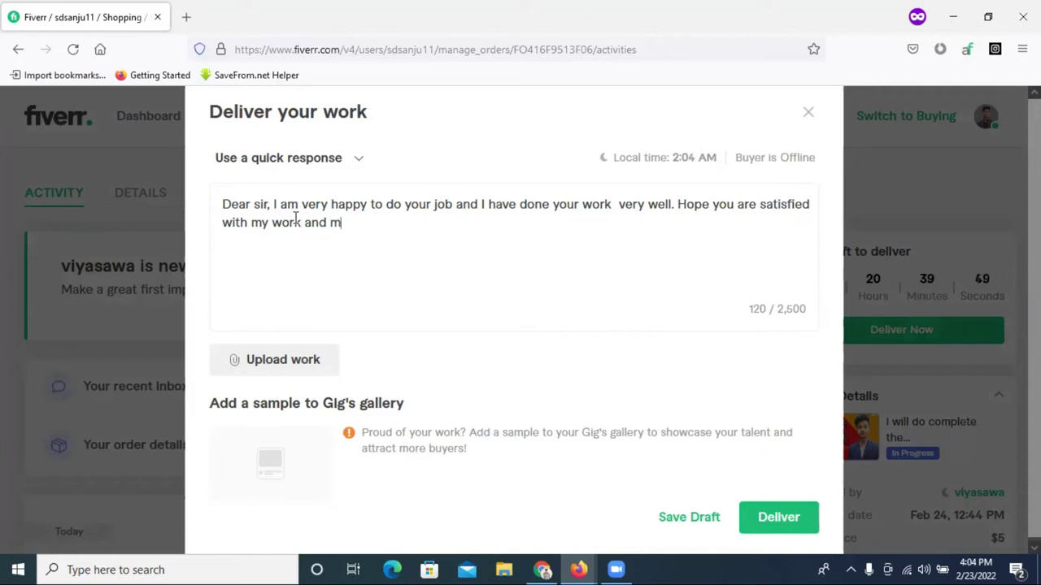
pyautogui.press('BackSpace')
pyautogui.press('BackSpace')
# Finish the delivery description with "we will participate in any new work latte. Thank you so much"
pyautogui.write('we will  parti')
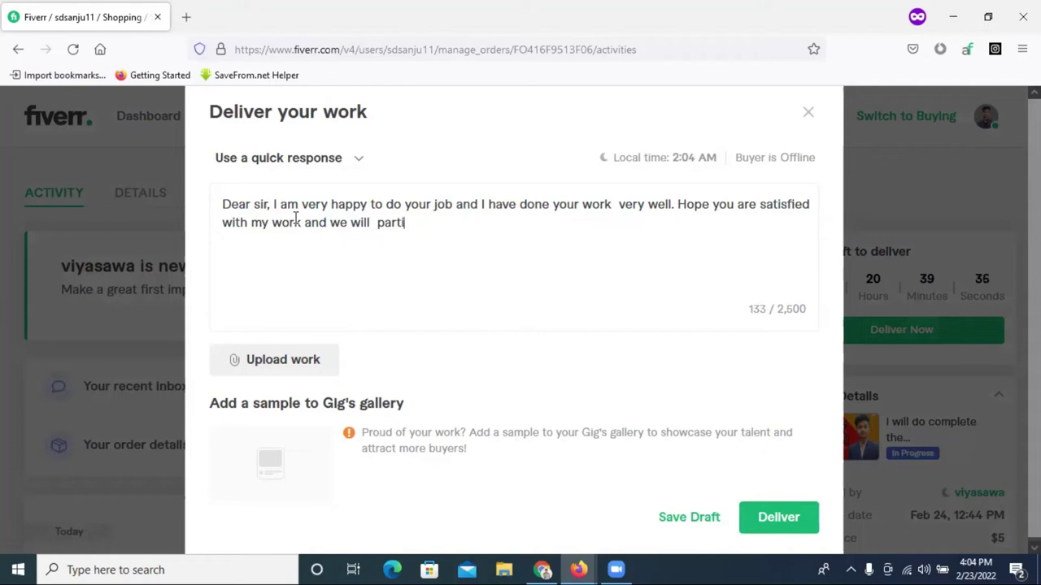
pyautogui.write('cipate in any n')
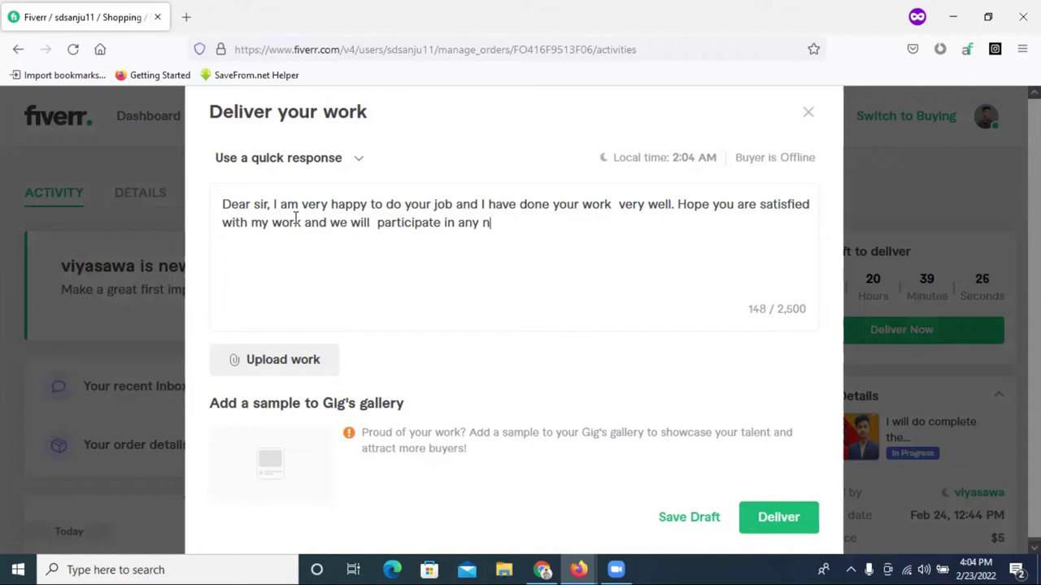
pyautogui.write('ew work la')
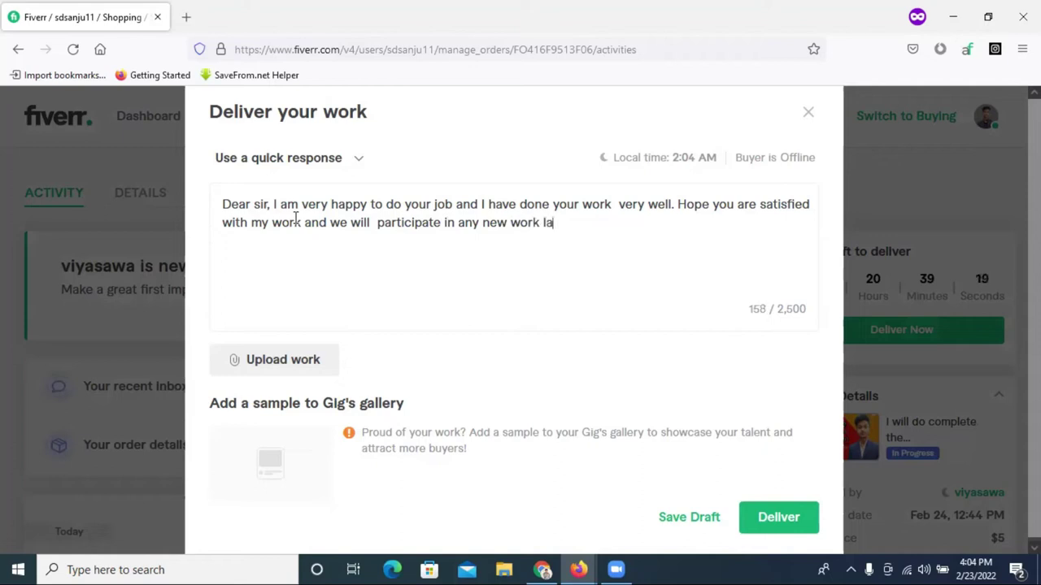
pyautogui.write('tte. Thank you so much')
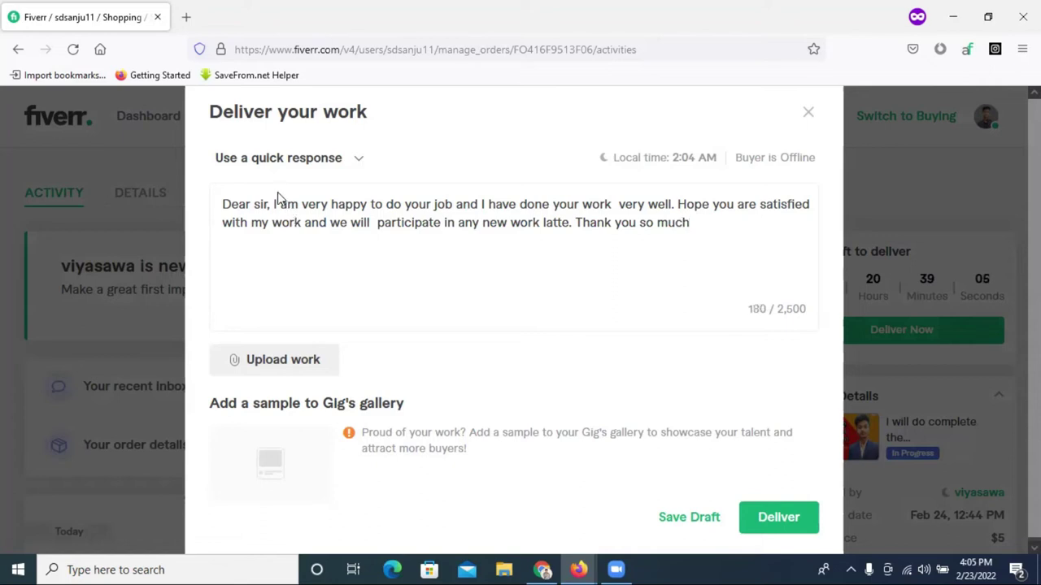
# Copy the whole delivery message and translate it from English to Bengali in Google Translate in Chrome
pyautogui.hotkey('ctrl', 'a')
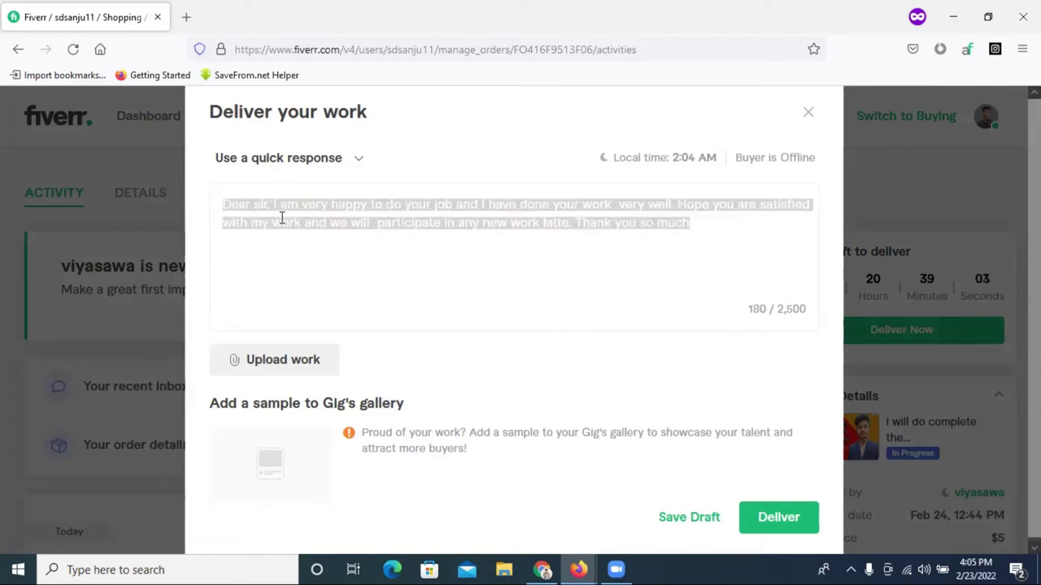
pyautogui.rightClick(387, 280)
pyautogui.click(372, 304)
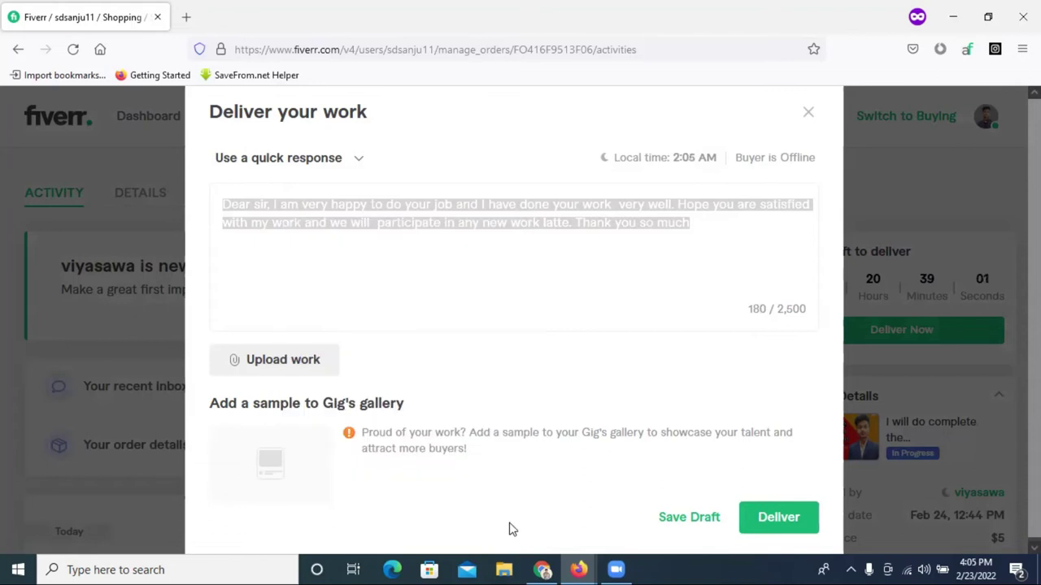
pyautogui.click(542, 569)
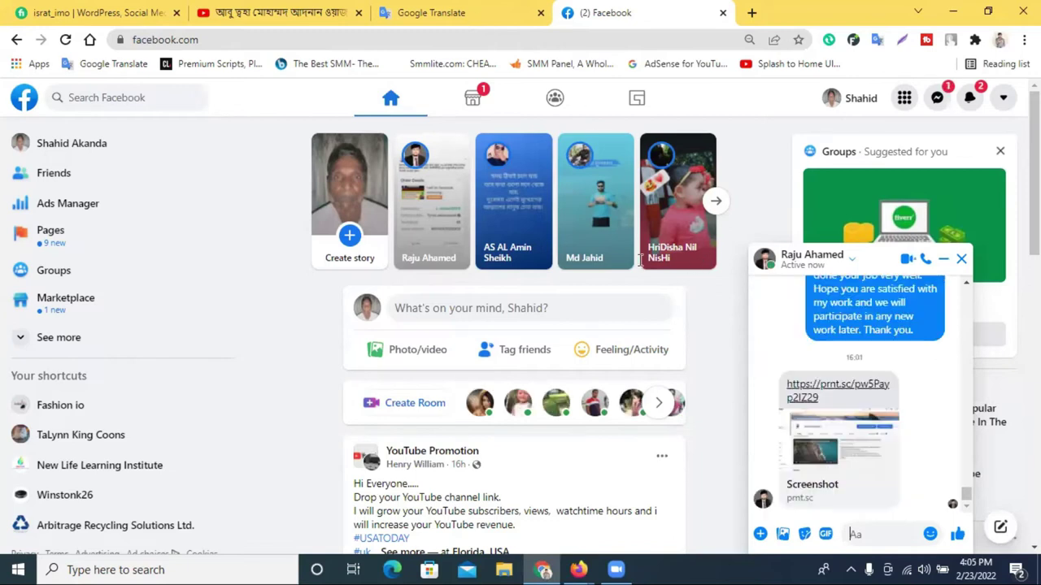
pyautogui.click(529, 12)
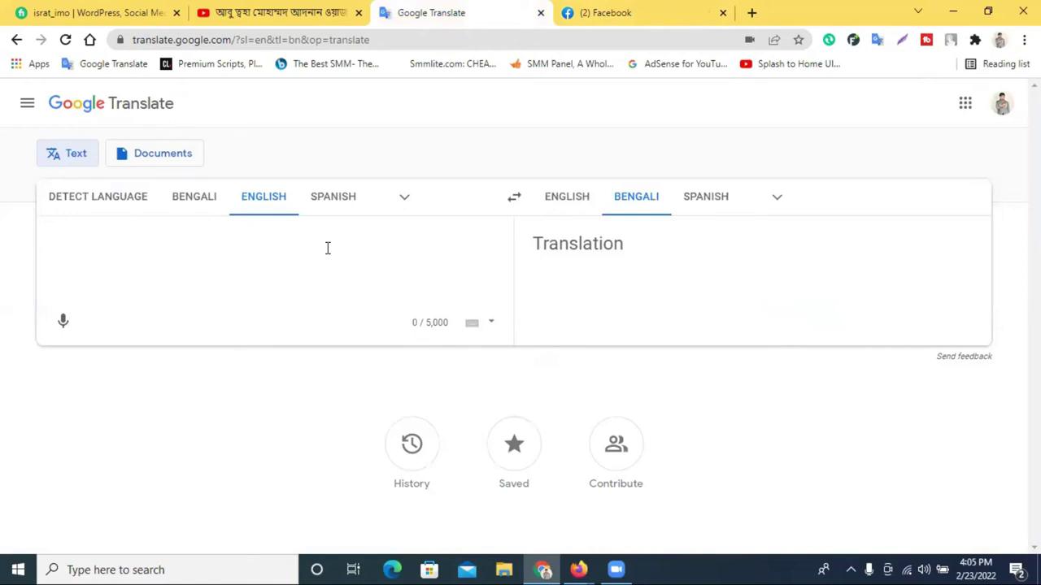
pyautogui.hotkey('ctrl', 'v')
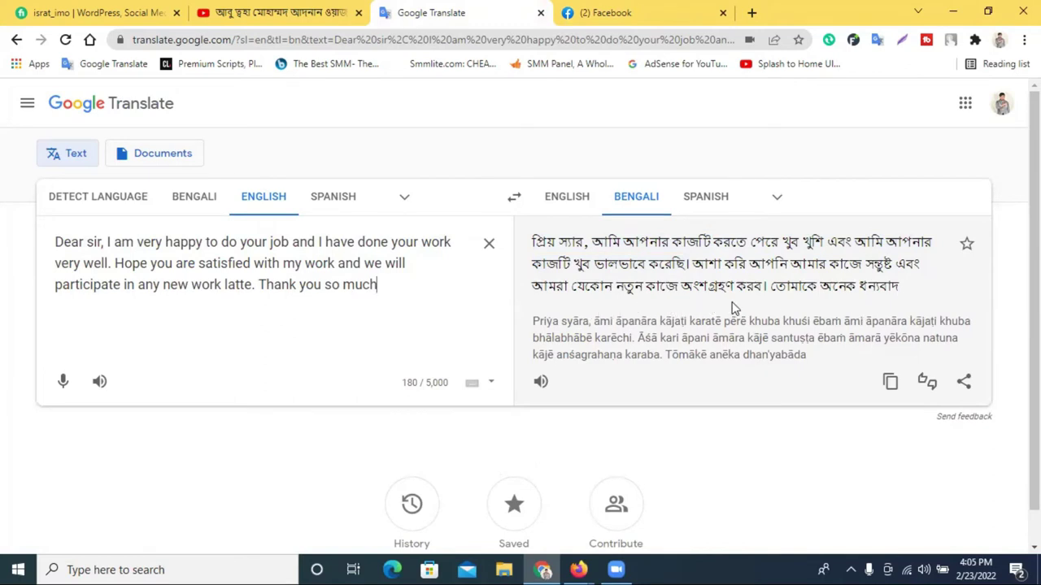
# Return to the open Facebook page with the chat conversation
pyautogui.click(293, 6)
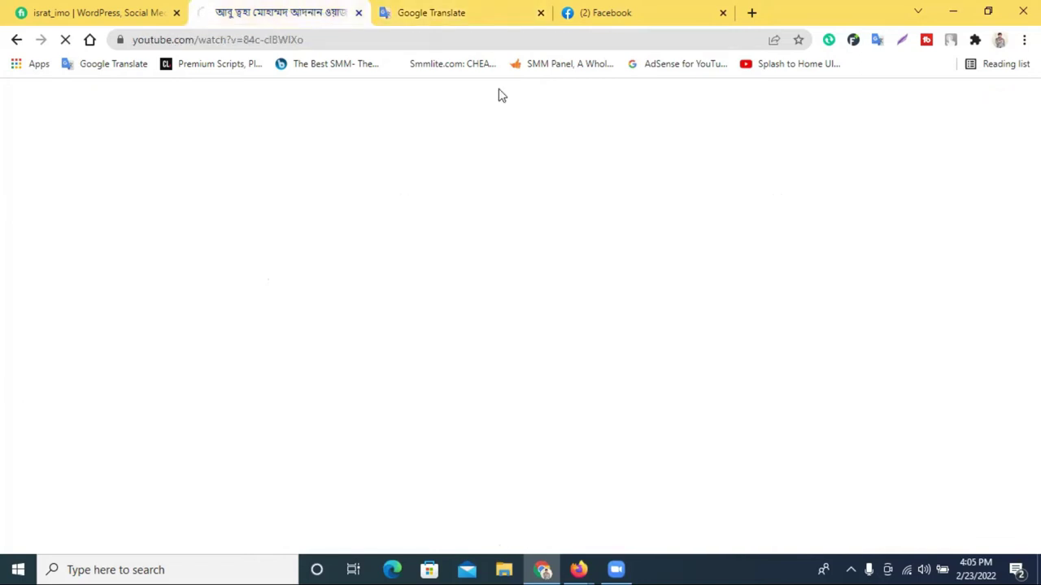
pyautogui.click(464, 7)
pyautogui.click(663, 6)
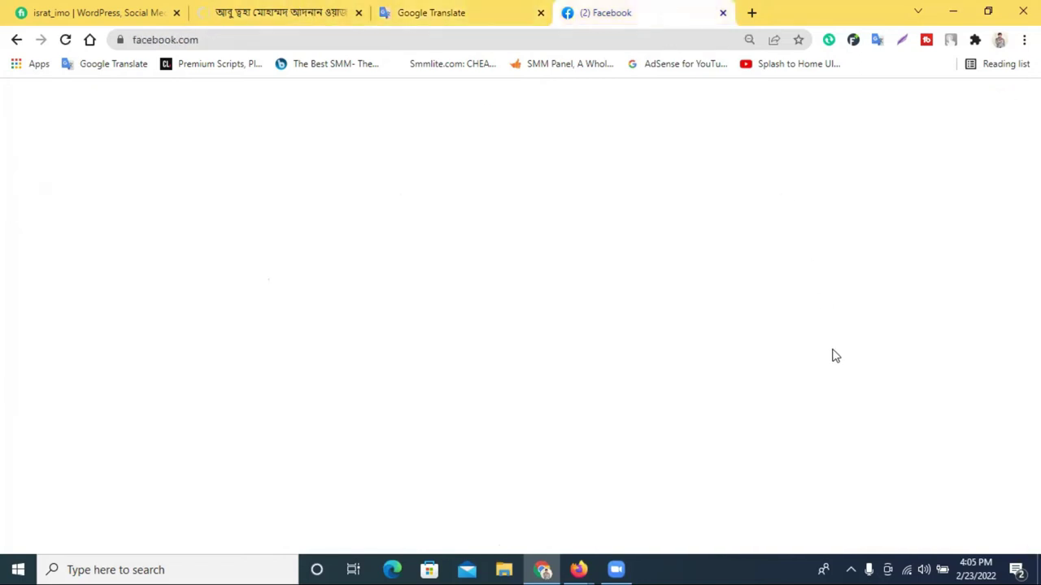